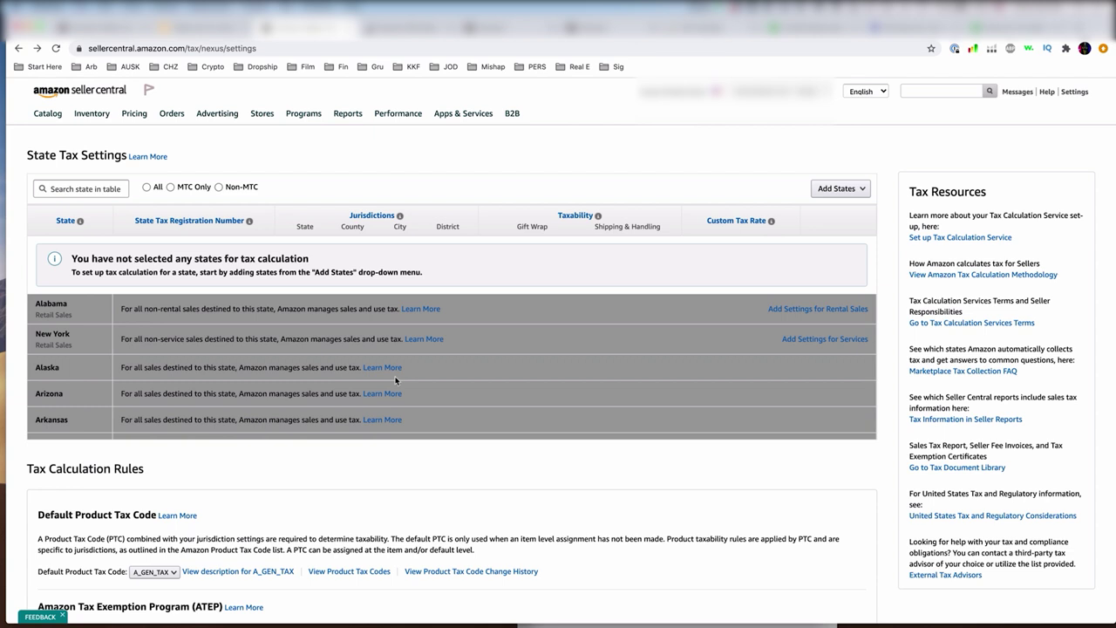
scroll(395, 380, down, 5)
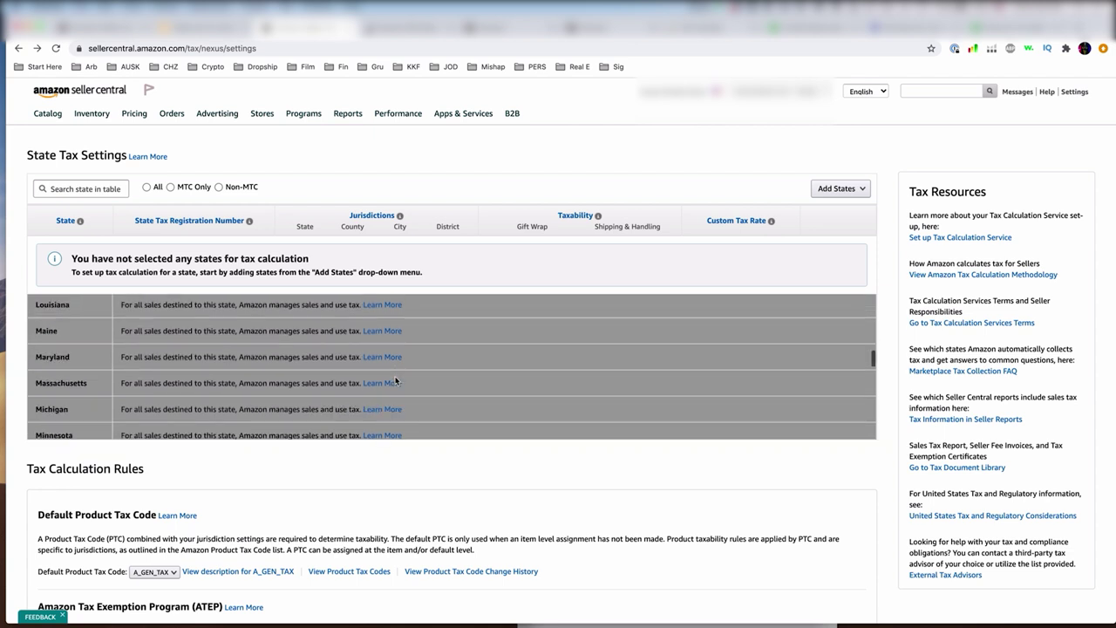
scroll(513, 382, down, 10)
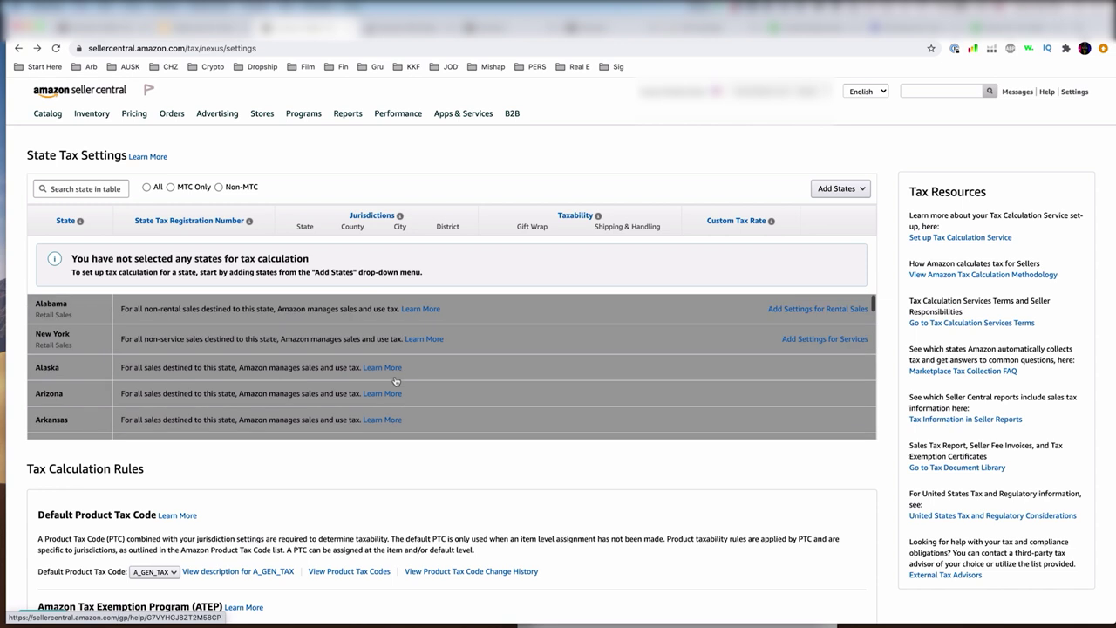
scroll(514, 384, up, 15)
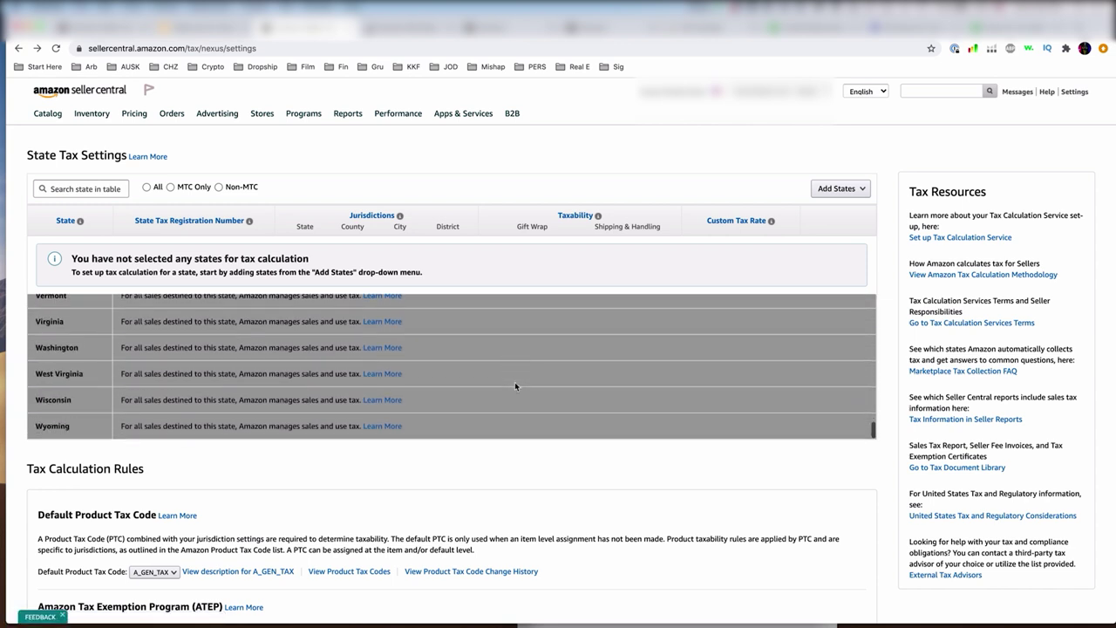
scroll(515, 382, down, 20)
scroll(514, 382, up, 20)
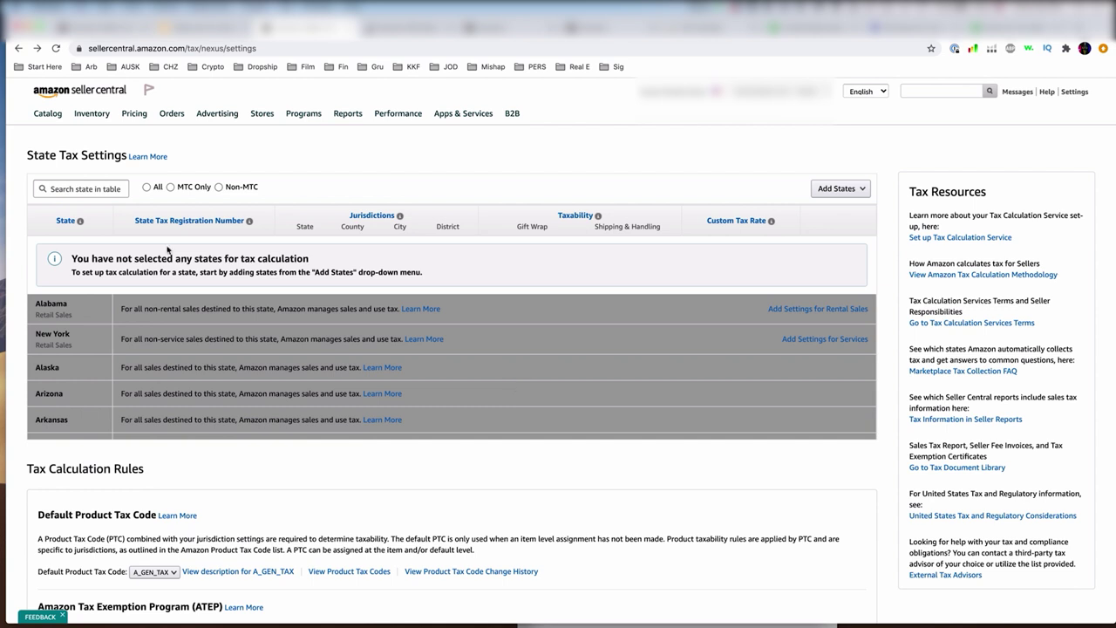
click(75, 182)
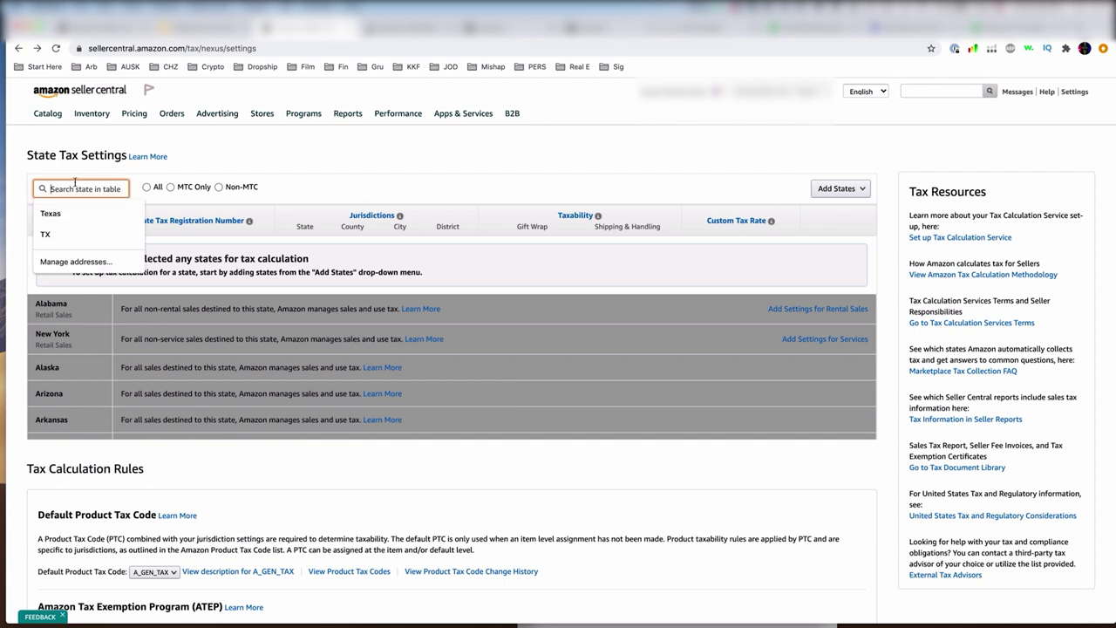
text(flori)
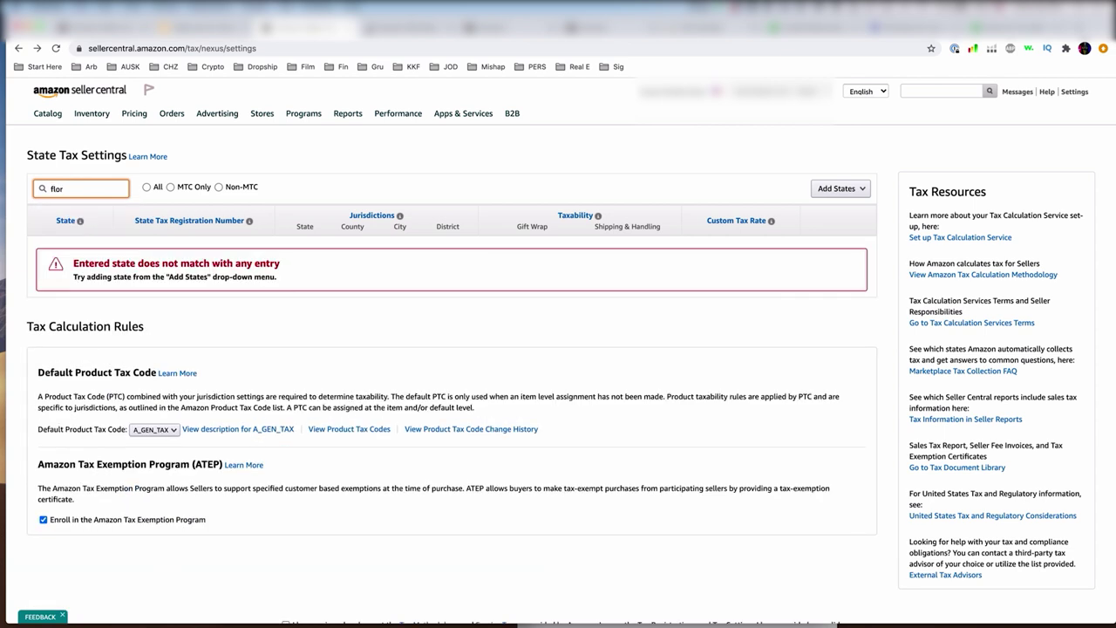
key(BackSpace)
key(BackSpace)
key(BackSpace)
key(BackSpace)
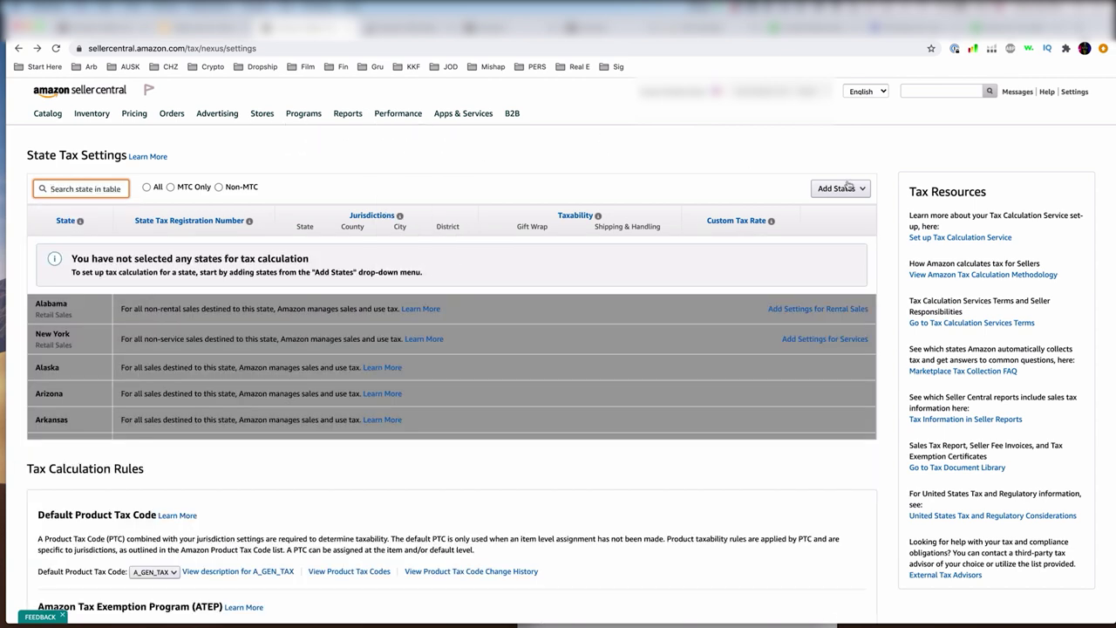
- Search the state list for 'flo' and add Florida to the state tax table
click(850, 188)
click(874, 193)
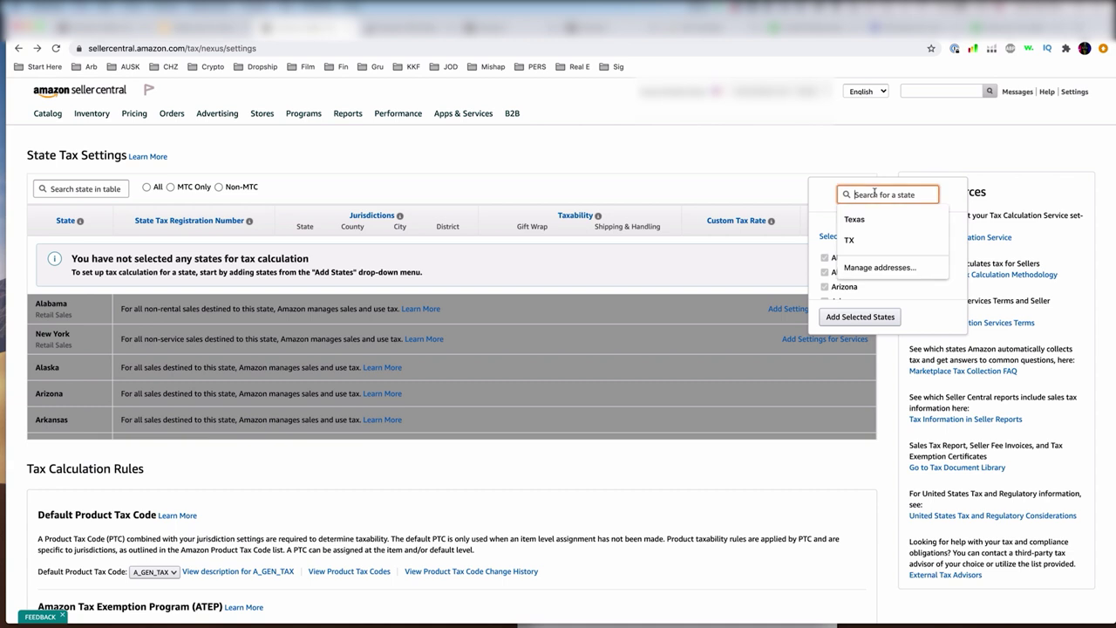
text(flo)
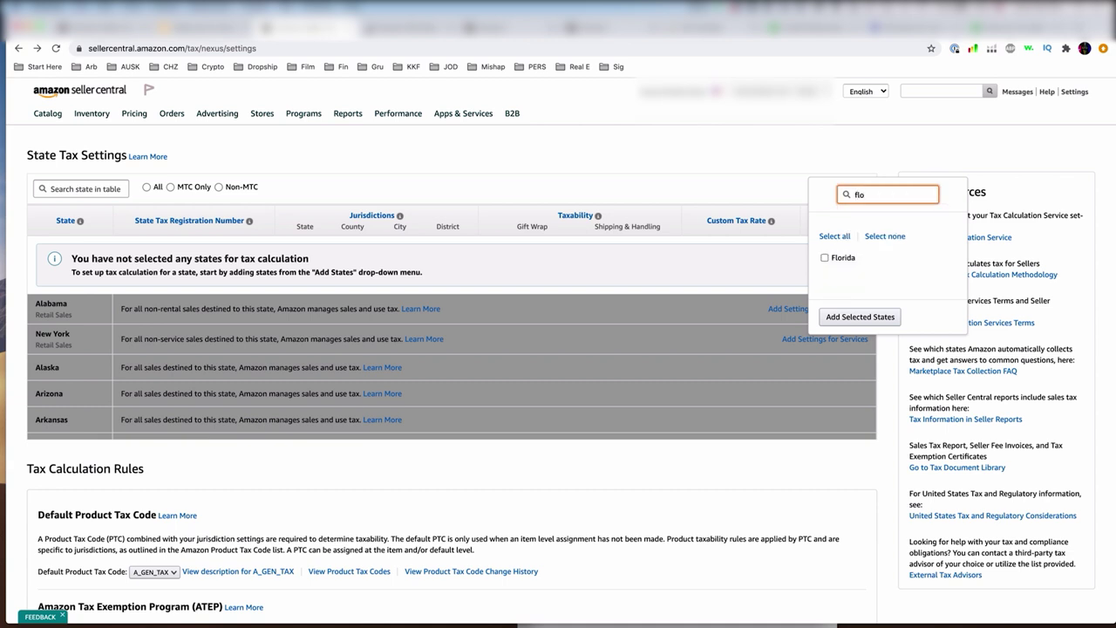
click(823, 257)
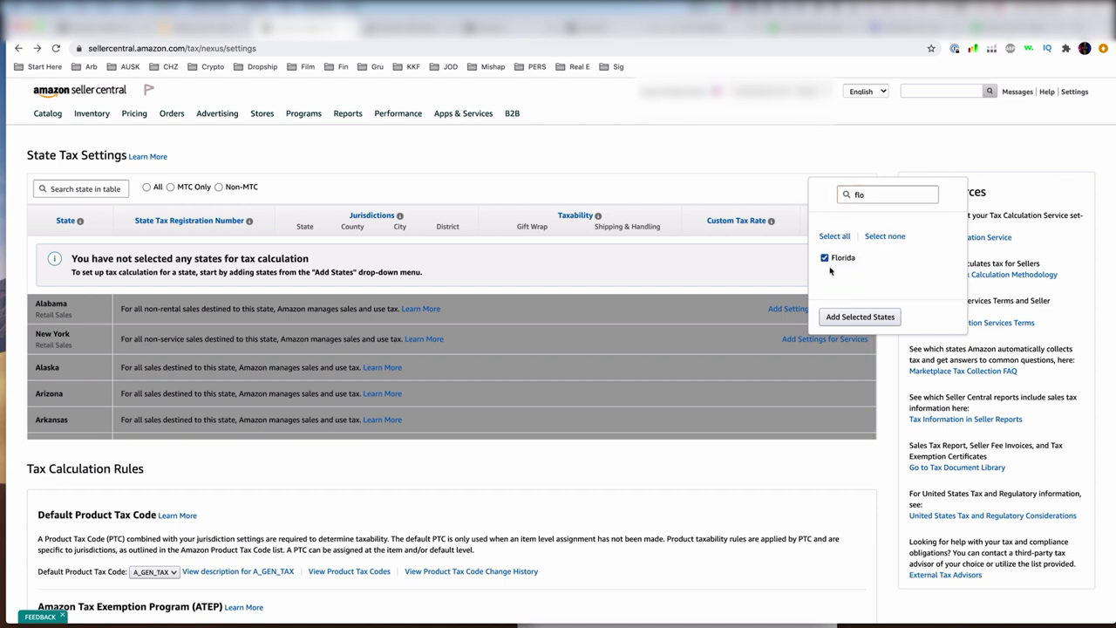
click(884, 319)
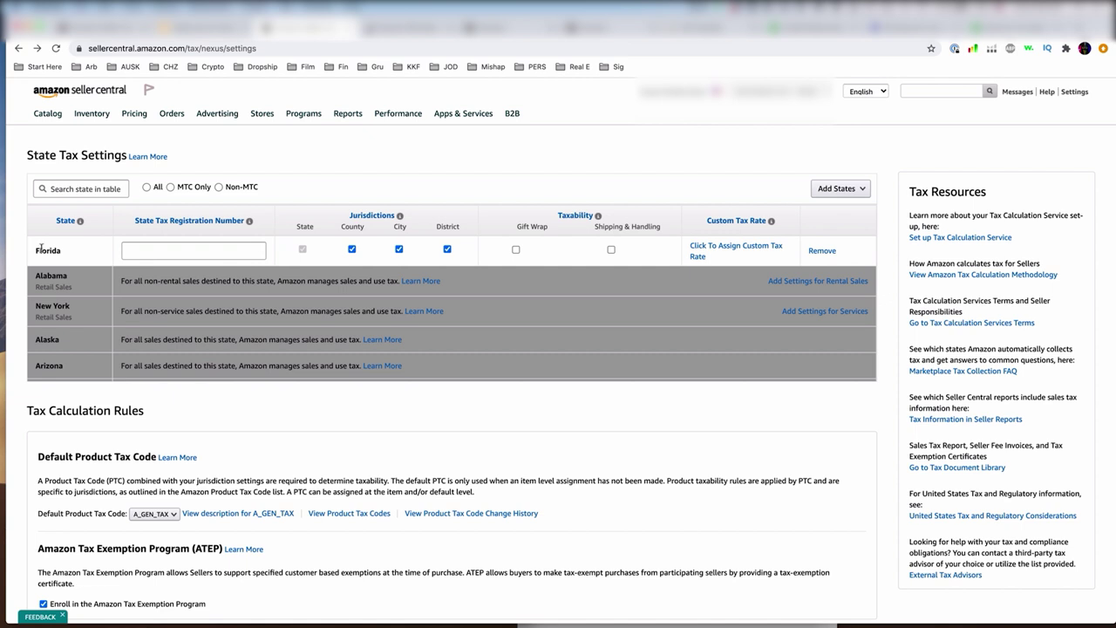
- Enter Florida's state tax registration number in its row
click(233, 253)
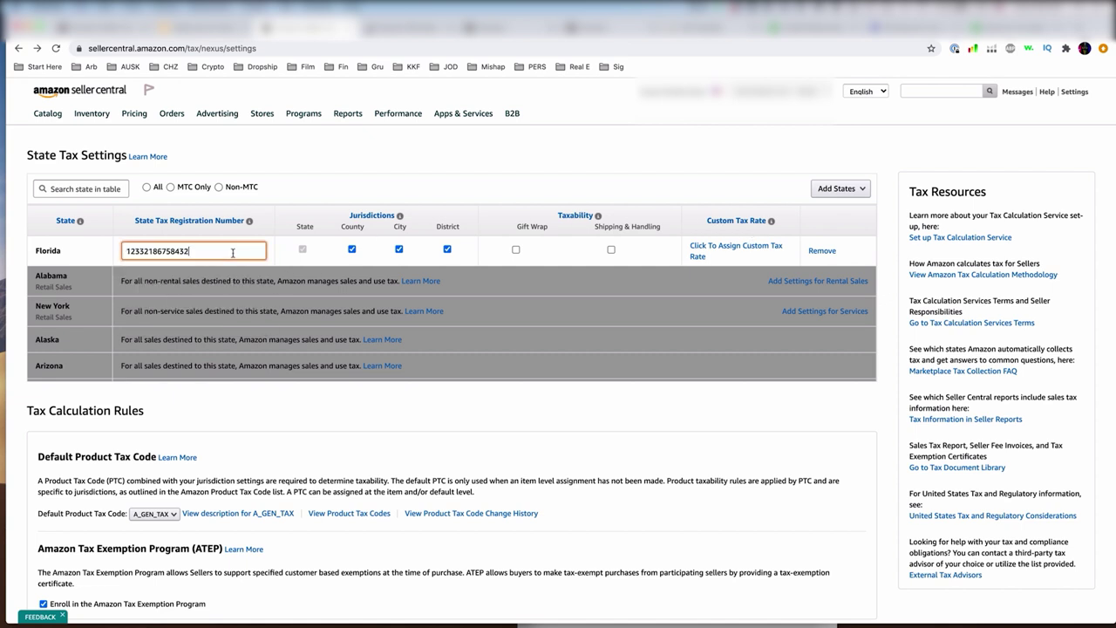
click(94, 260)
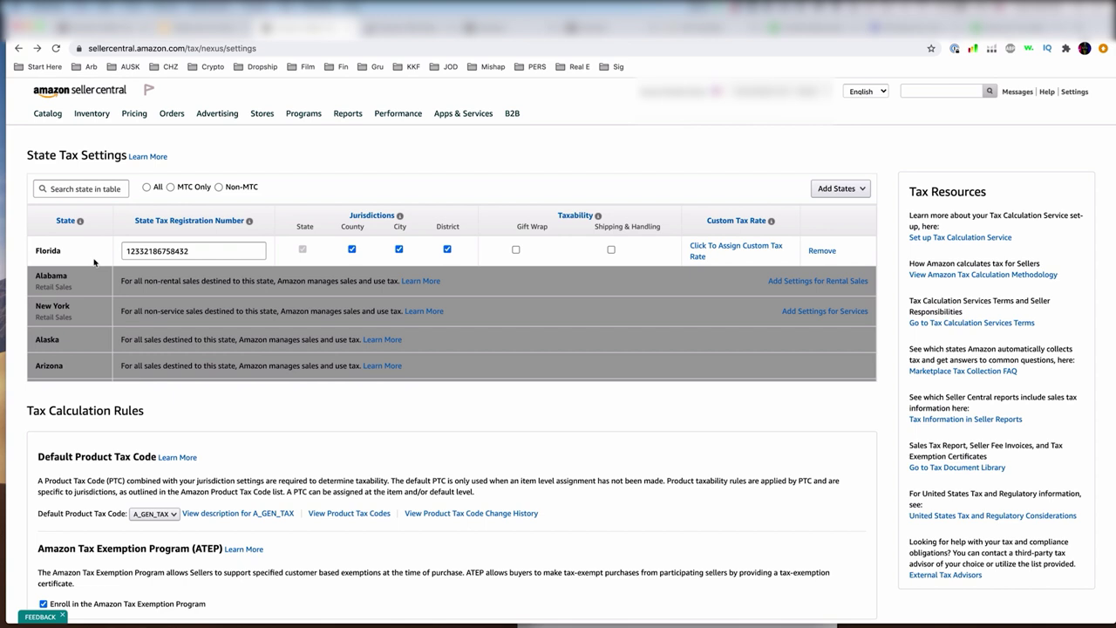
- Tick the Gift Wrap and Shipping & Handling taxability boxes in Florida's row
mouse_move(157, 225)
click(515, 250)
click(611, 250)
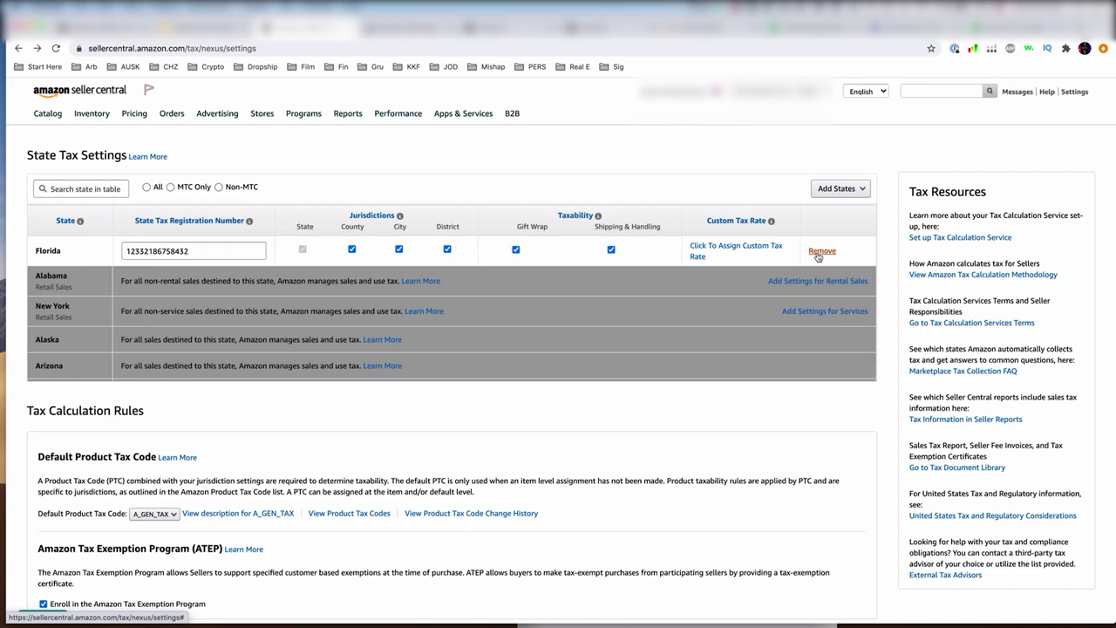
- Open the Default Product Tax Code list and keep A_GEN_TAX selected
scroll(397, 454, down, 4)
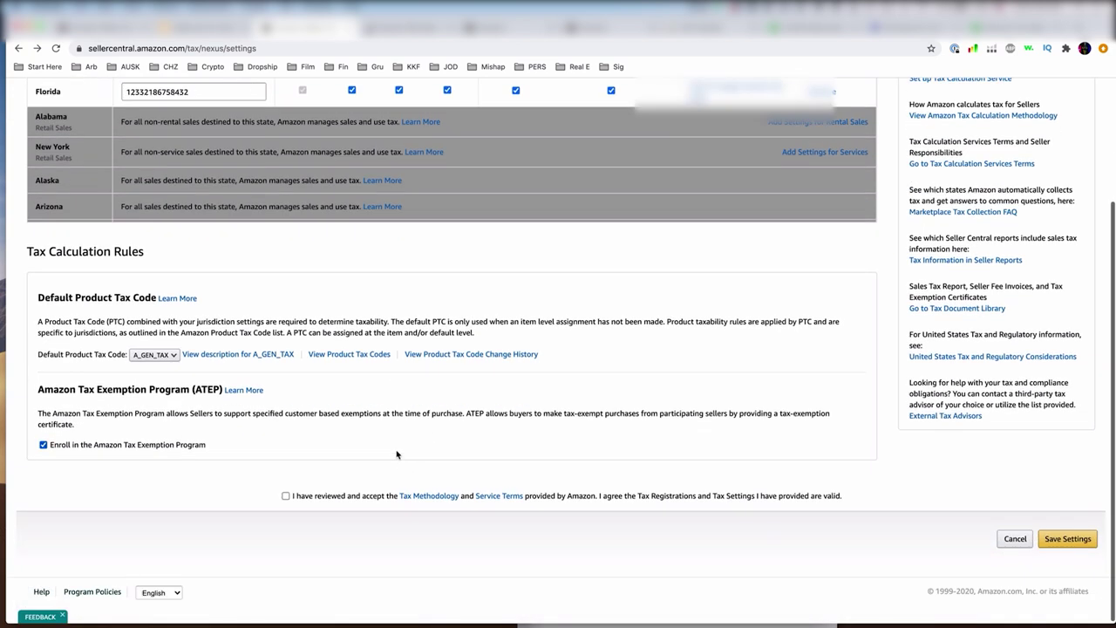
click(172, 356)
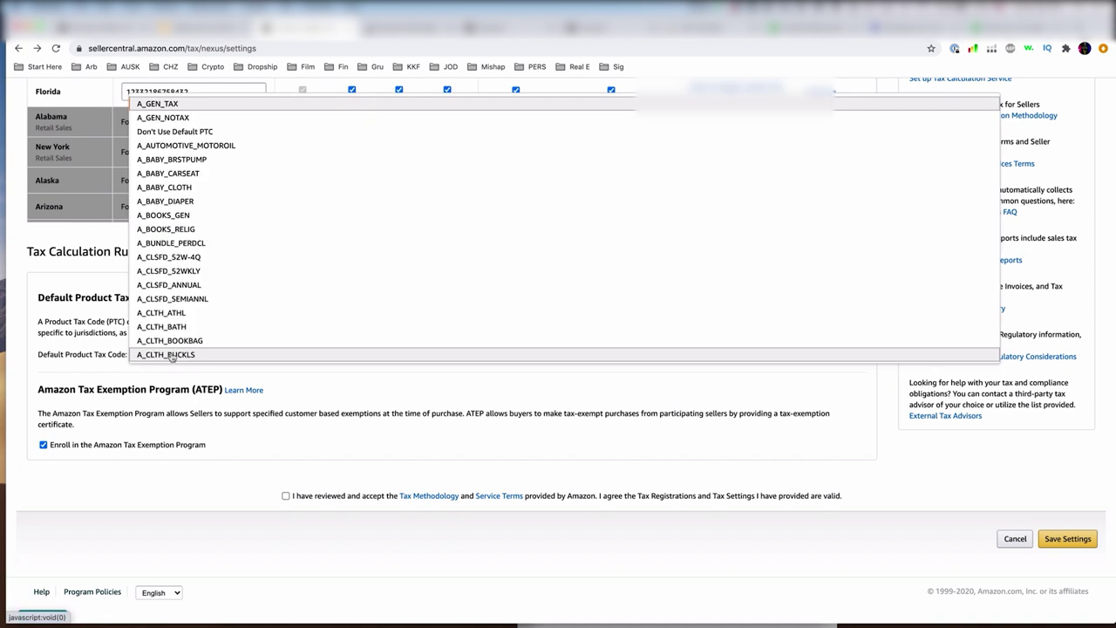
click(169, 374)
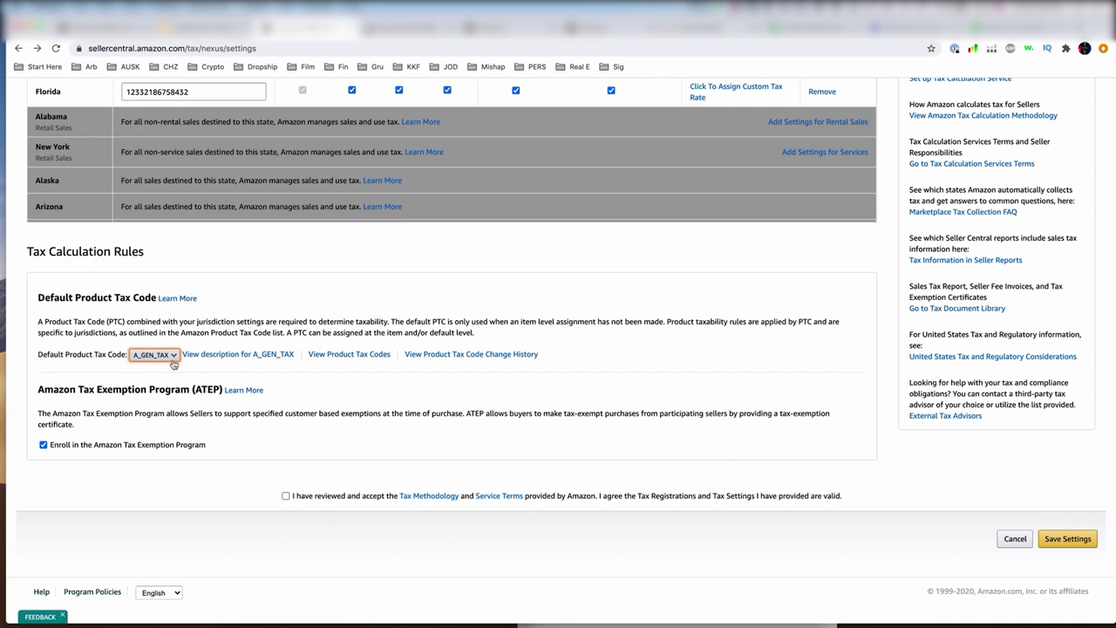
scroll(173, 363, up, 3)
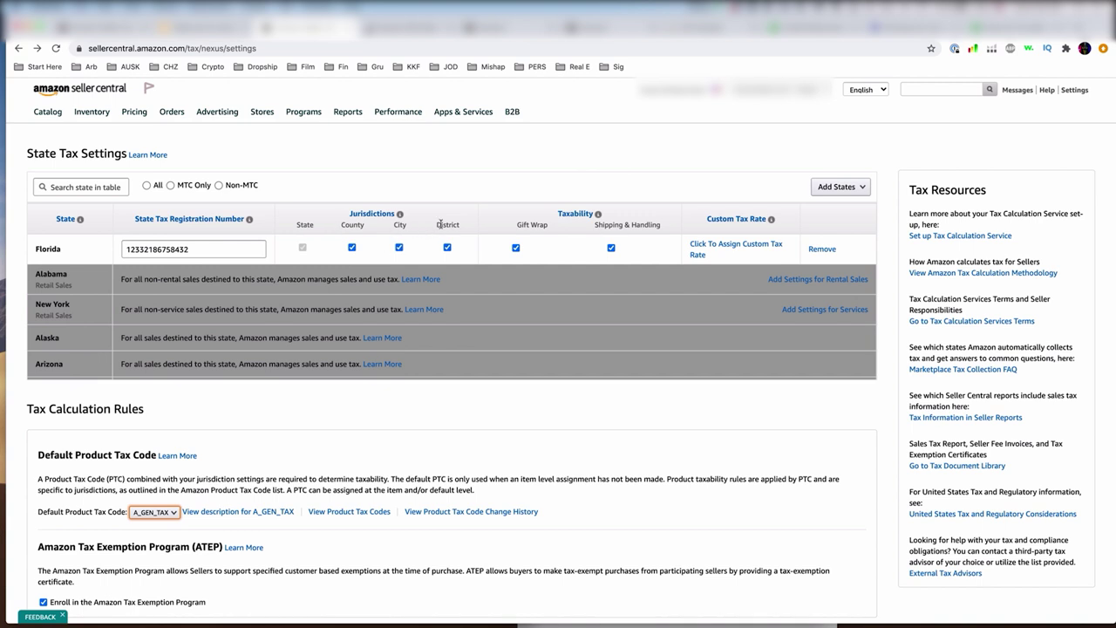
scroll(260, 454, down, 3)
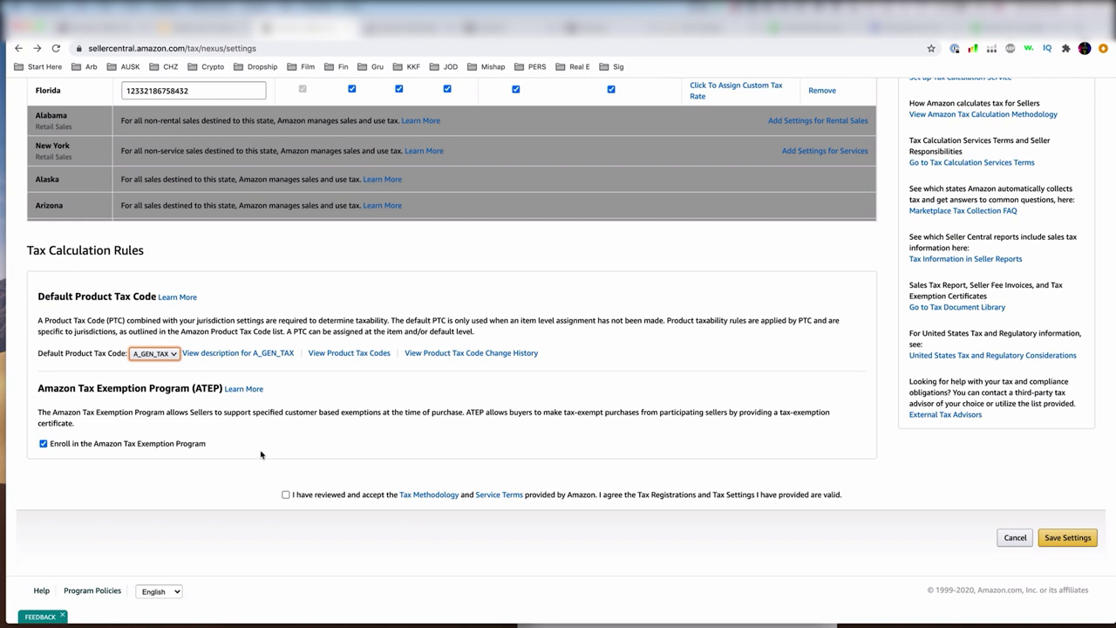
- Browse the product tax code list and pick A_CLTH_GEN as the default
click(173, 355)
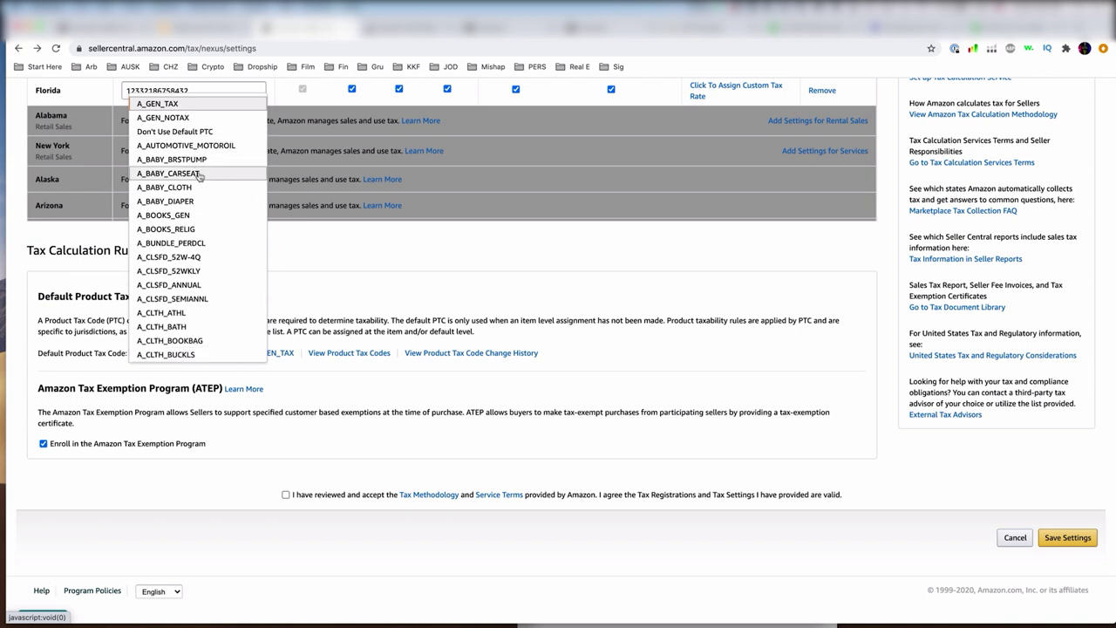
scroll(218, 272, down, 15)
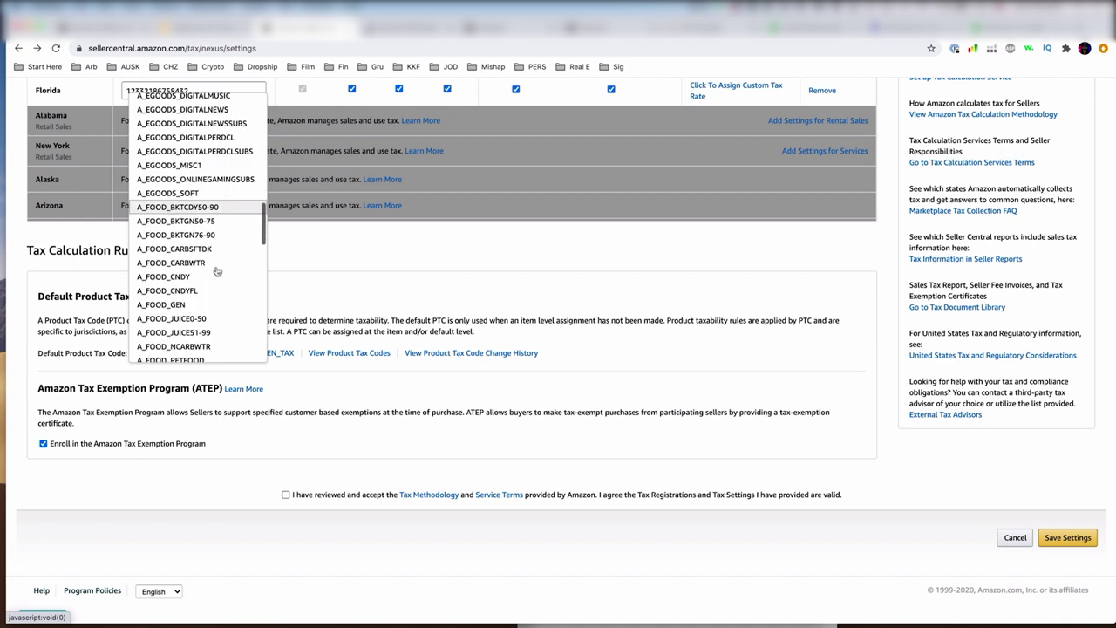
scroll(218, 272, down, 5)
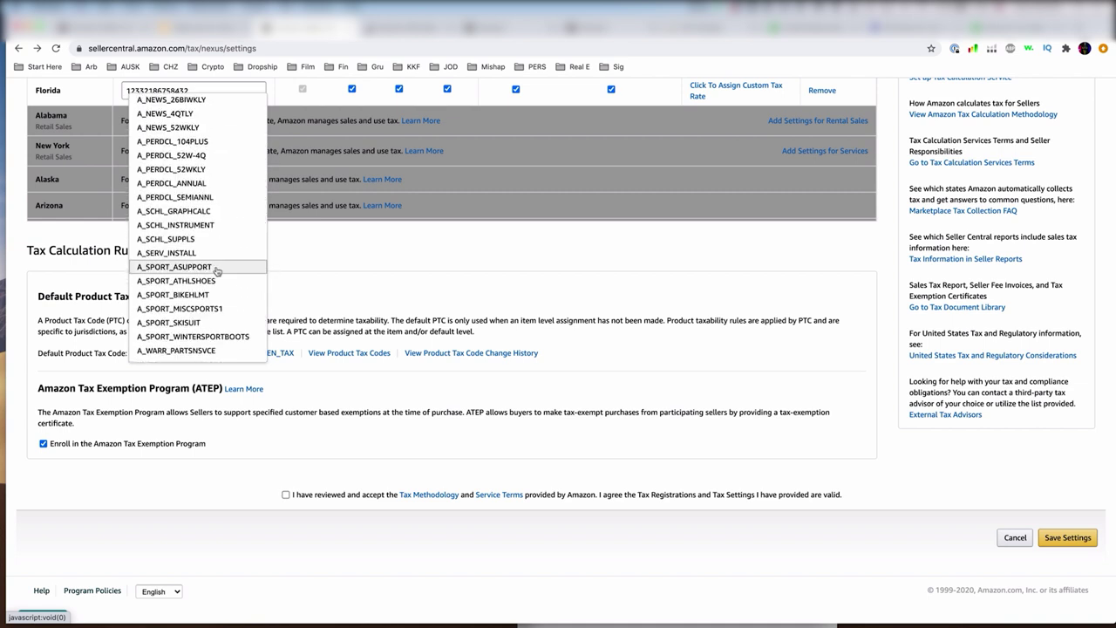
scroll(217, 272, up, 10)
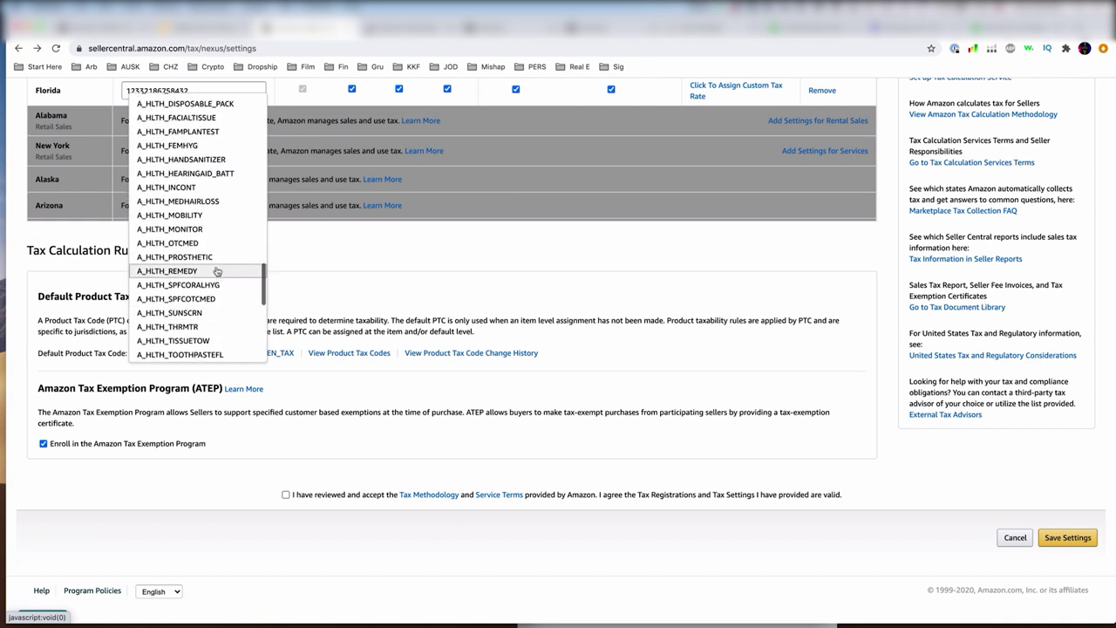
scroll(217, 271, up, 8)
scroll(217, 272, down, 1)
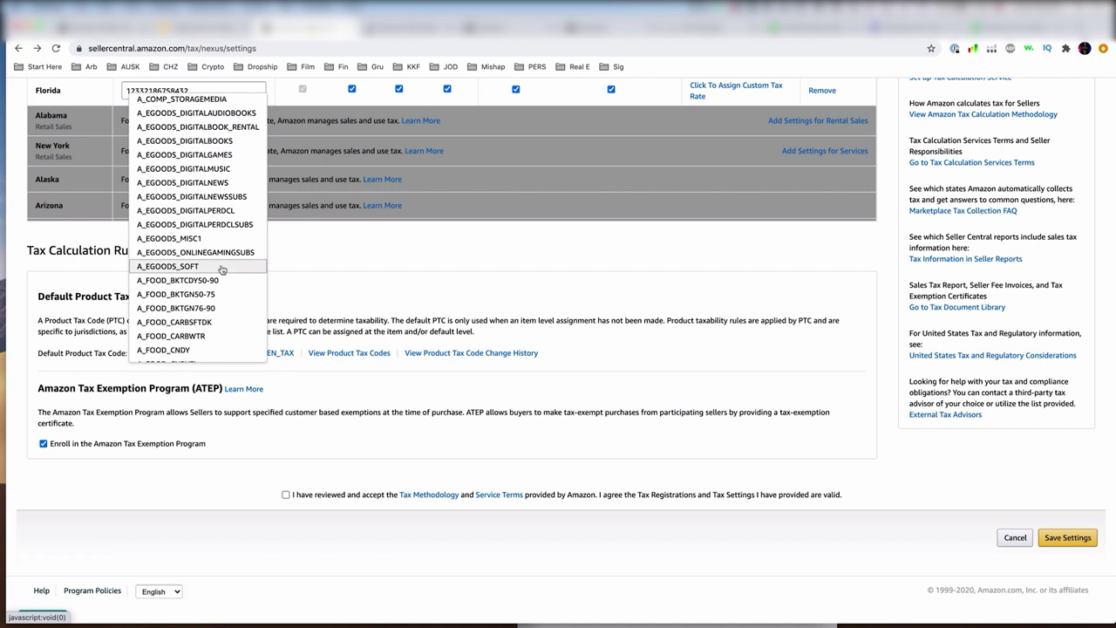
scroll(222, 269, down, 6)
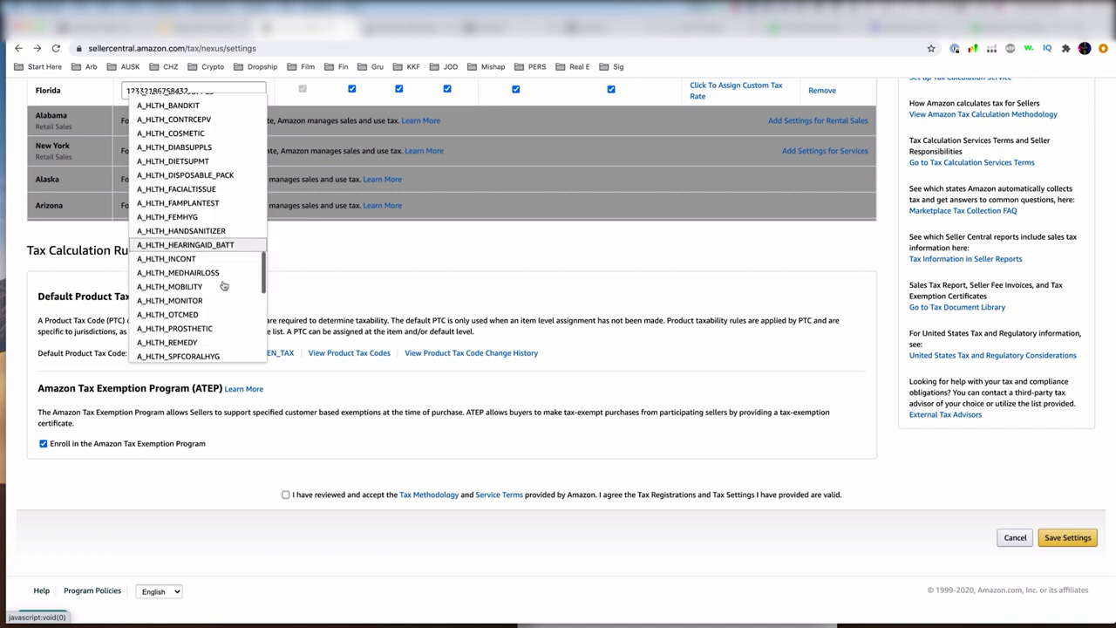
scroll(218, 281, up, 1)
scroll(210, 274, up, 10)
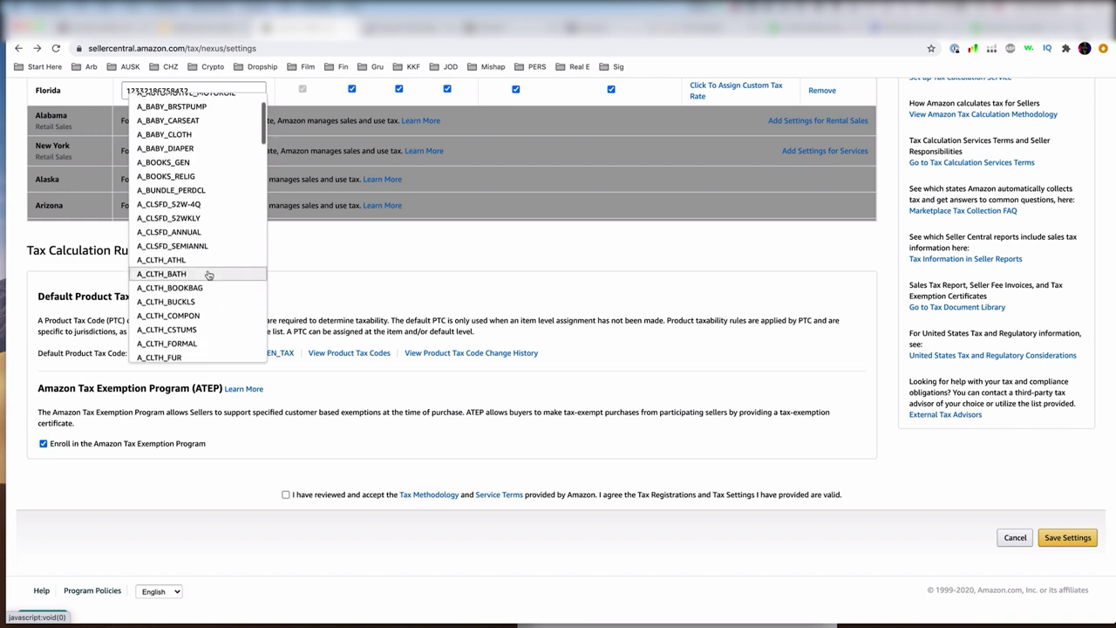
scroll(208, 275, up, 2)
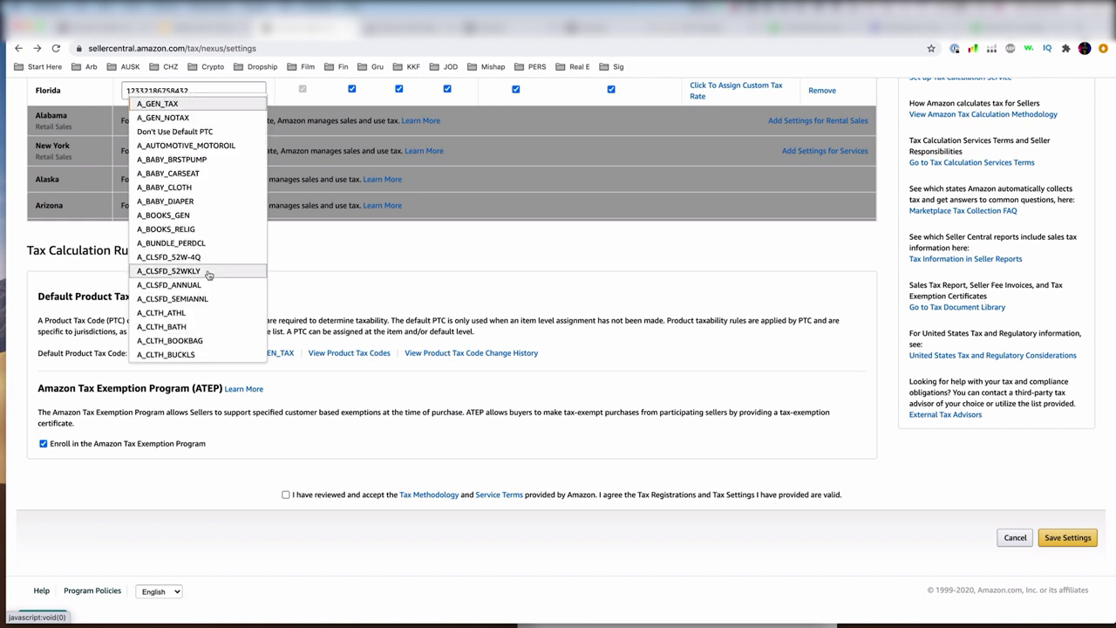
scroll(209, 274, down, 5)
scroll(206, 276, up, 5)
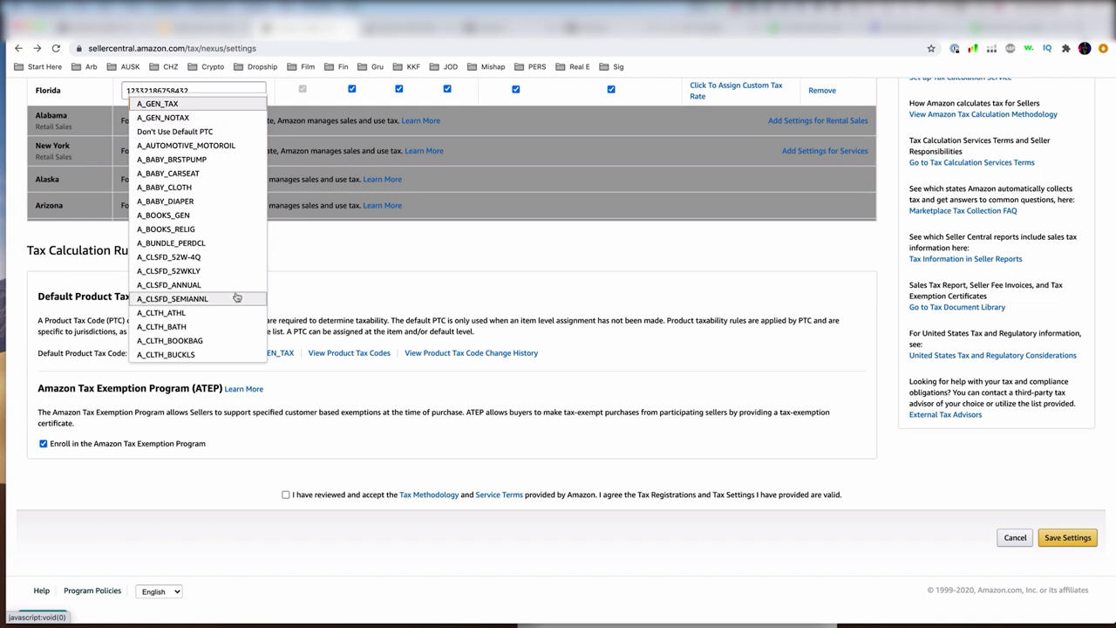
scroll(236, 298, down, 1)
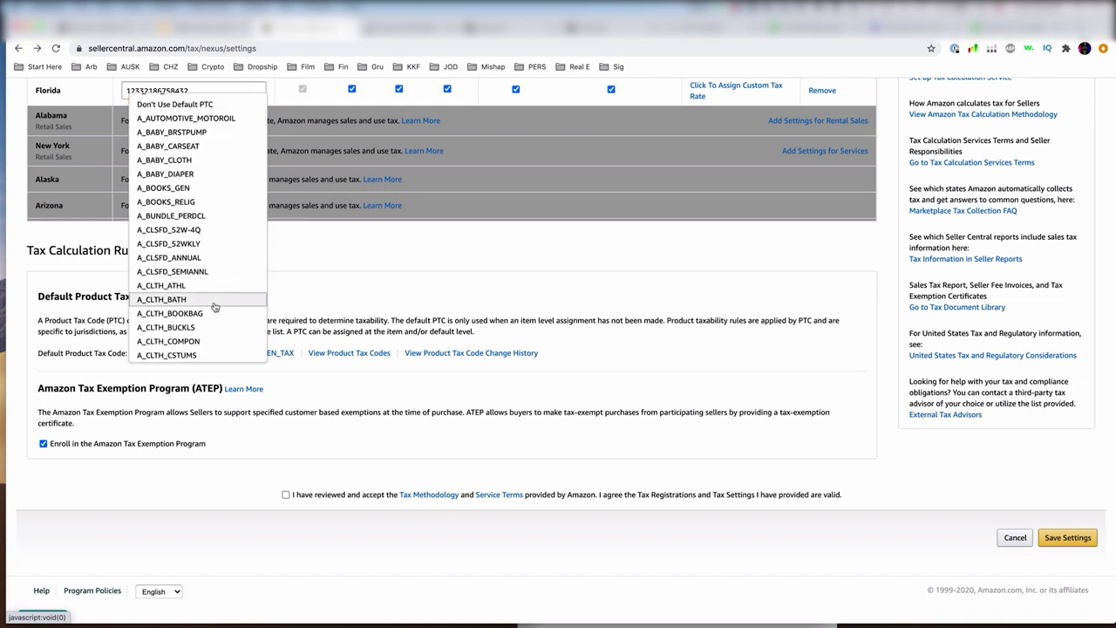
scroll(209, 325, down, 5)
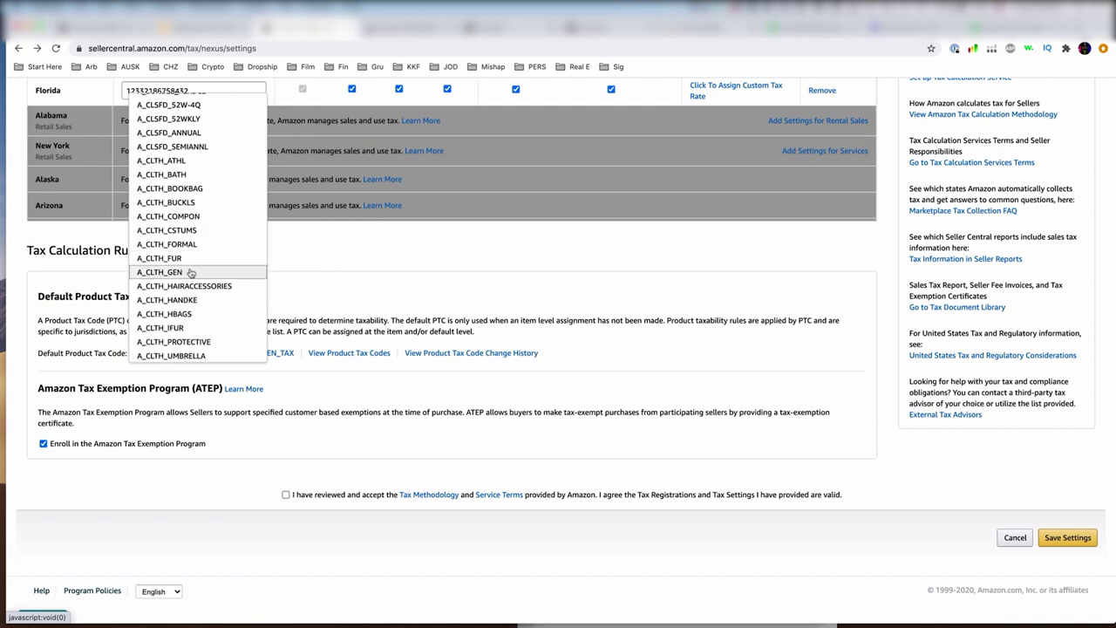
click(191, 273)
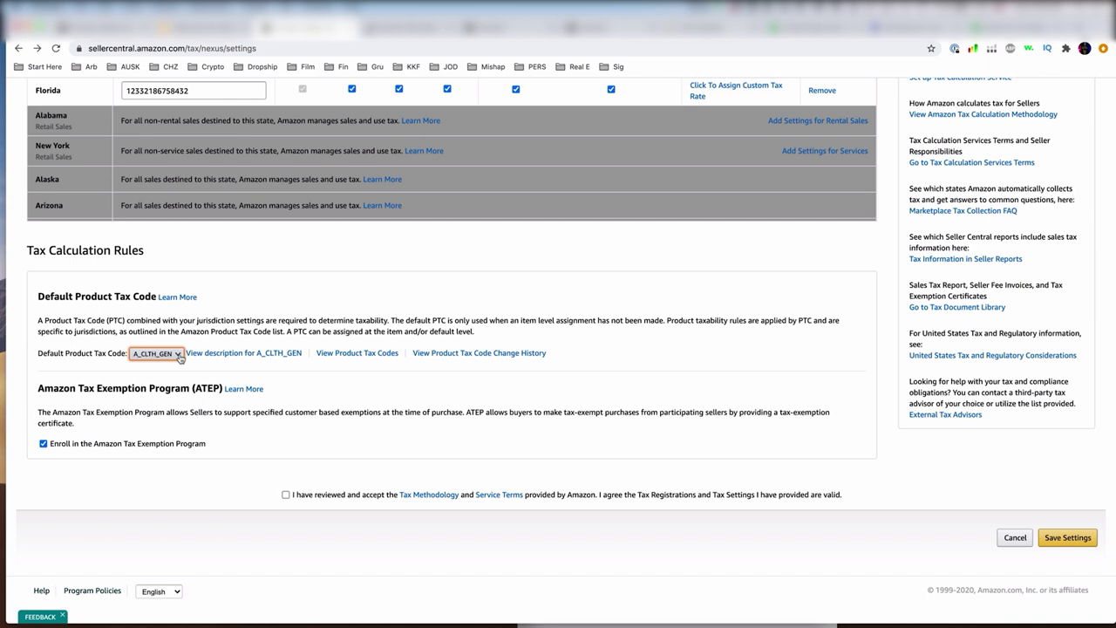
- Try A_GEN_NOTAX, then settle on A_GEN_TAX as the default product tax code
click(157, 353)
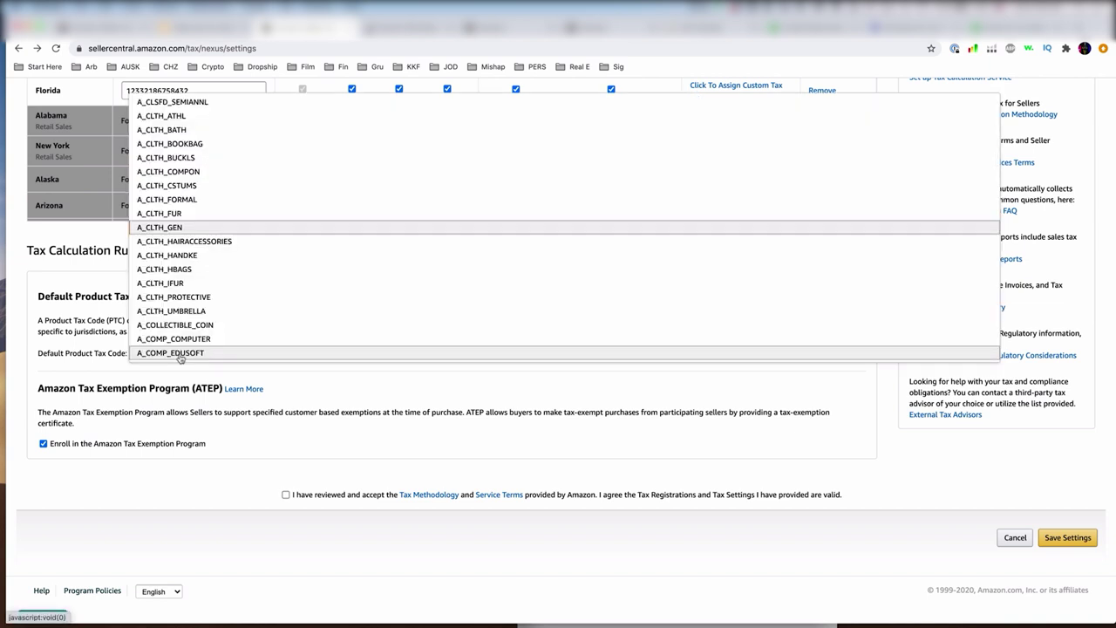
scroll(211, 117, up, 5)
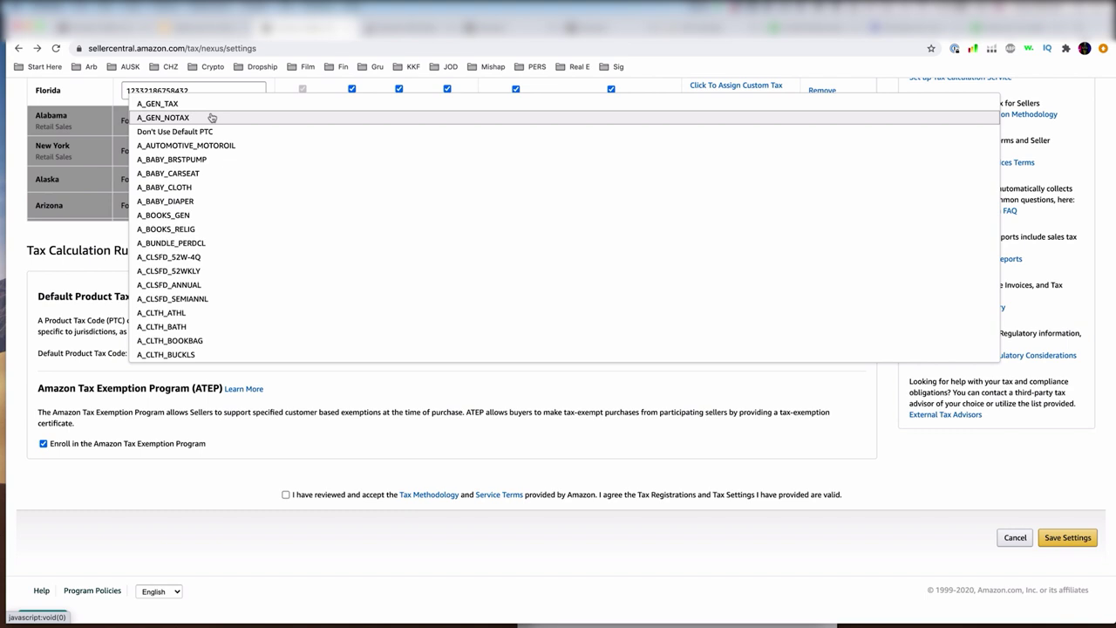
click(211, 116)
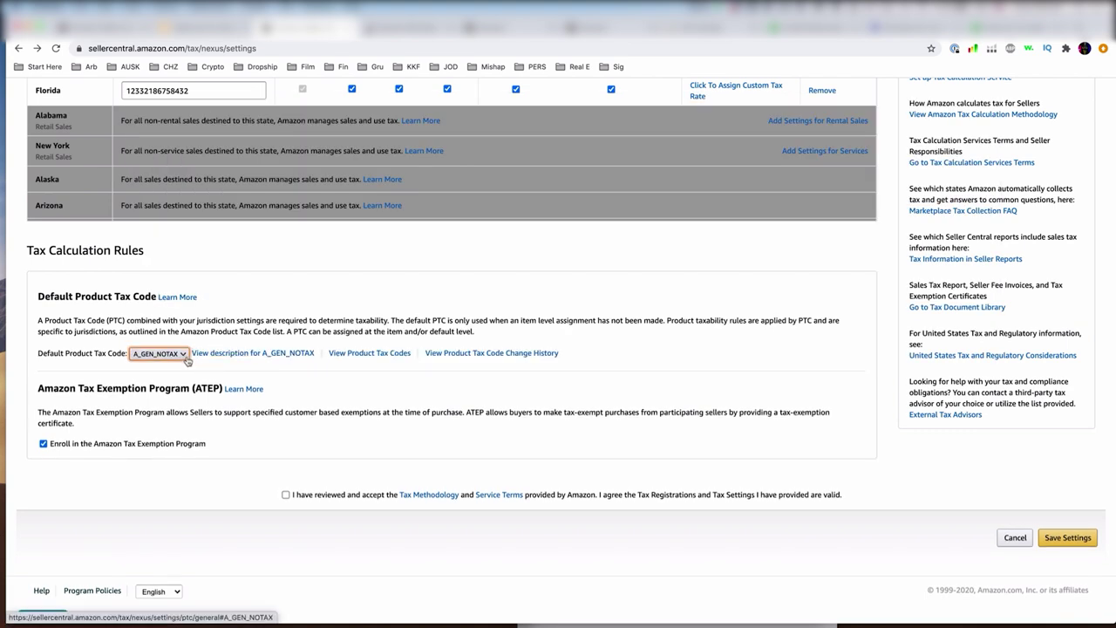
click(185, 354)
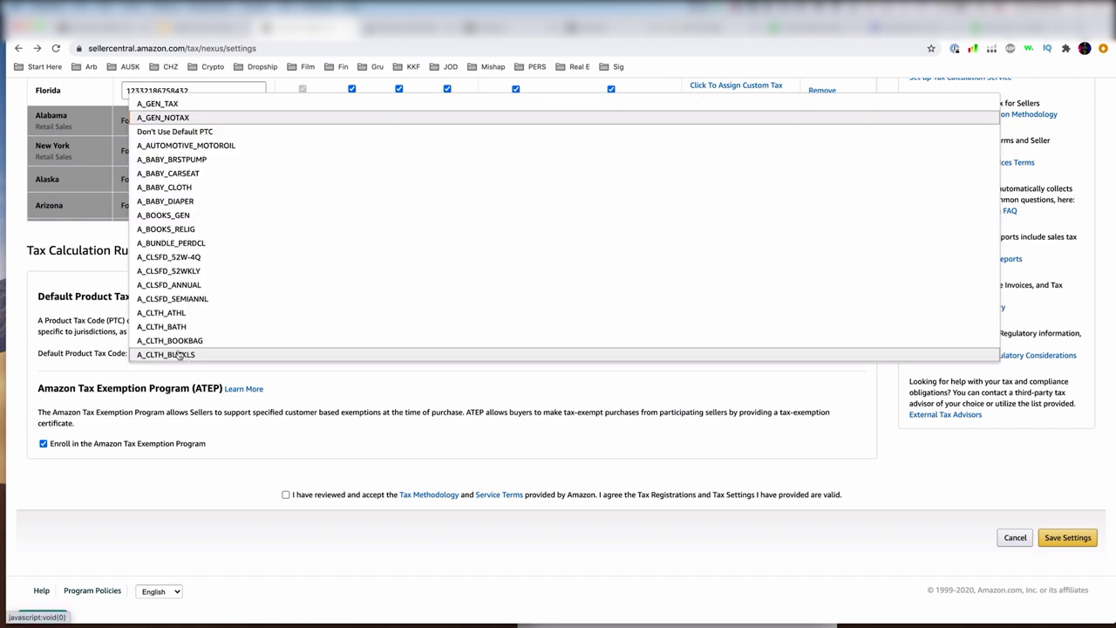
click(195, 105)
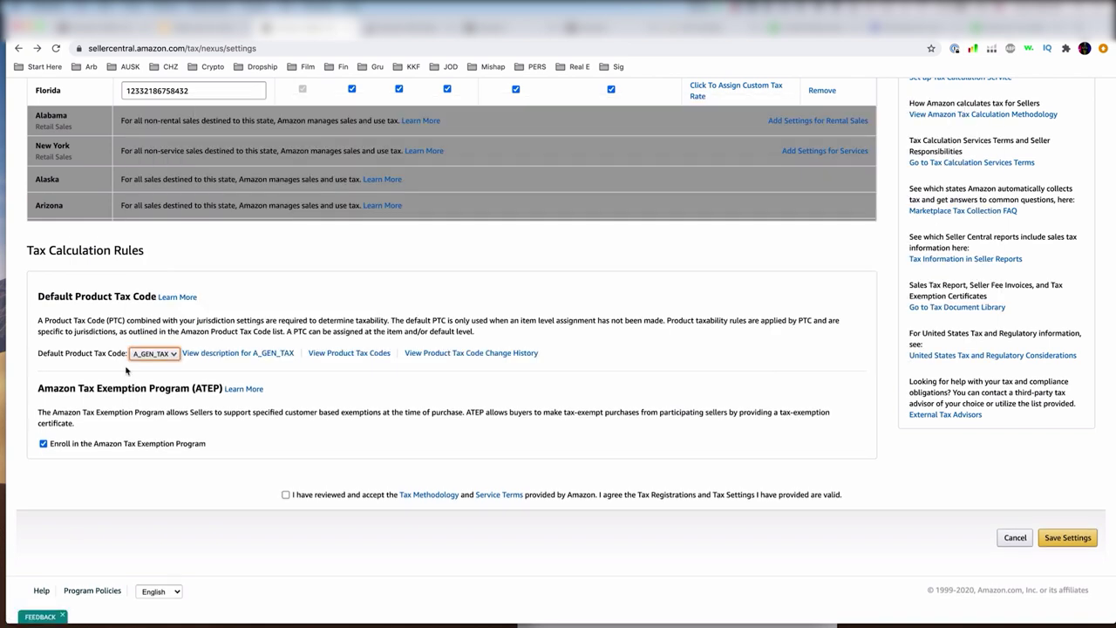
click(175, 356)
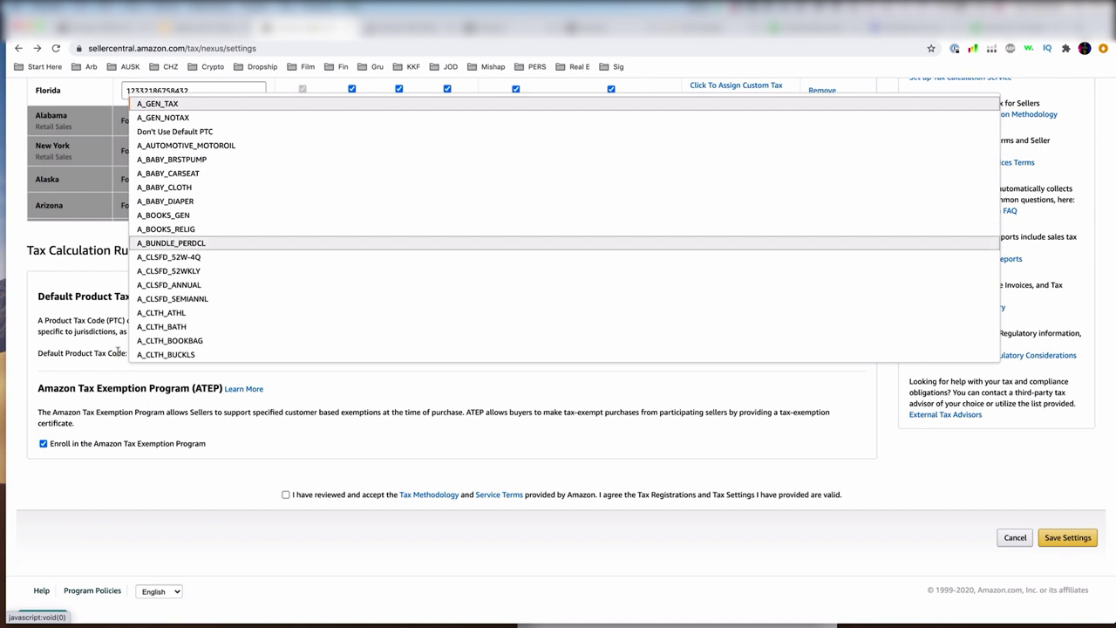
click(166, 354)
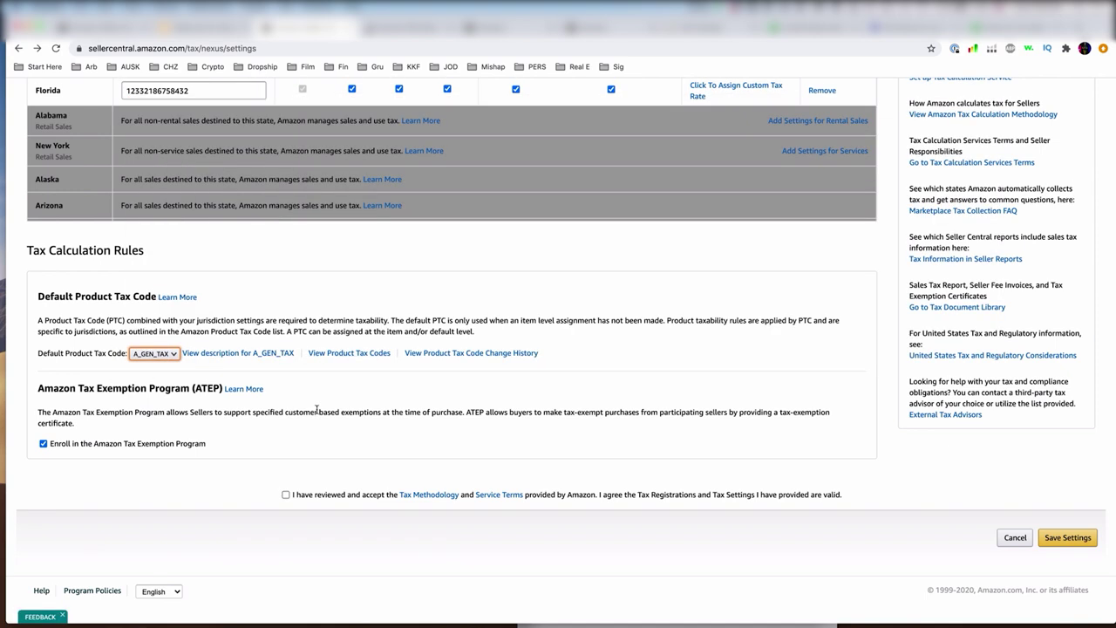
- Accept the tax methodology and service terms, save the settings, and reload the page
click(286, 495)
click(1072, 537)
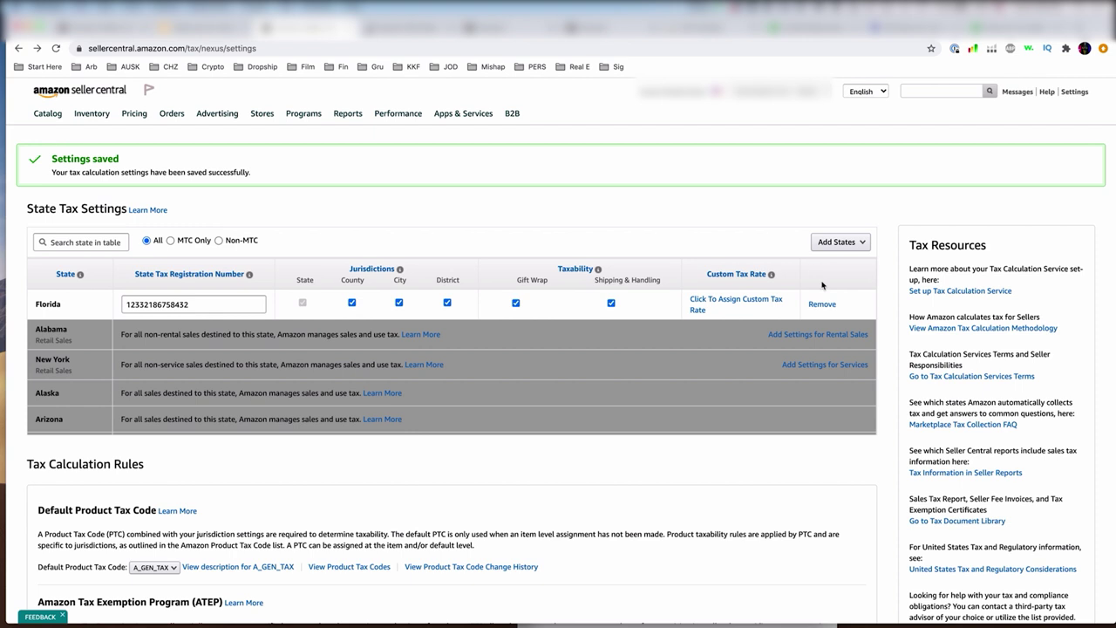
key(super+r)
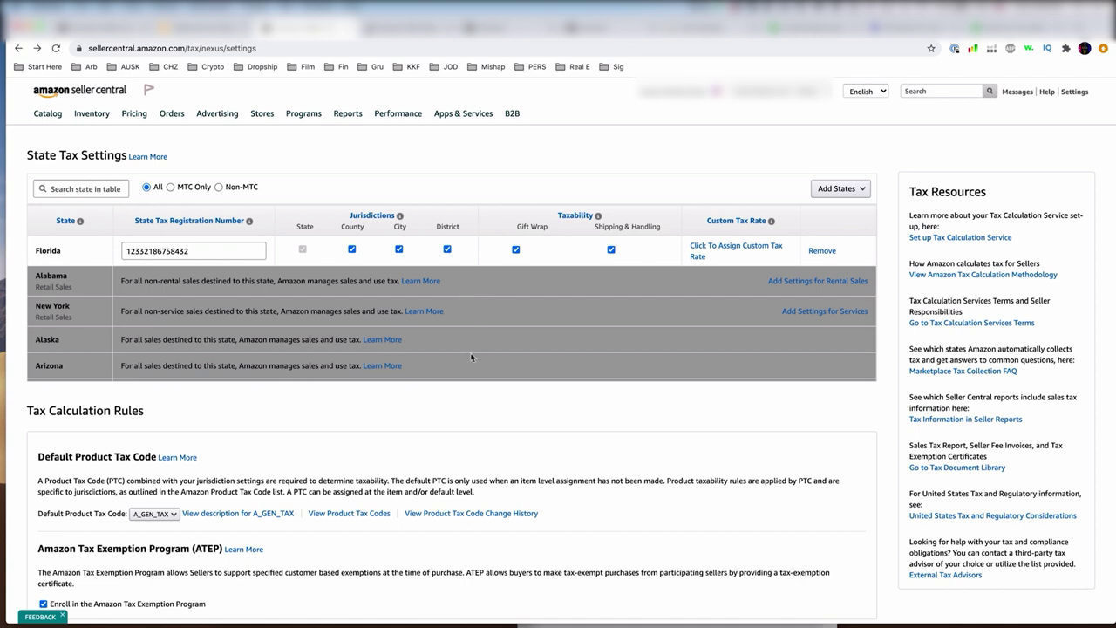
- Check that Florida's saved settings persist in the state table, then focus the state search field
scroll(471, 356, down, 5)
scroll(470, 357, up, 5)
scroll(352, 357, down, 15)
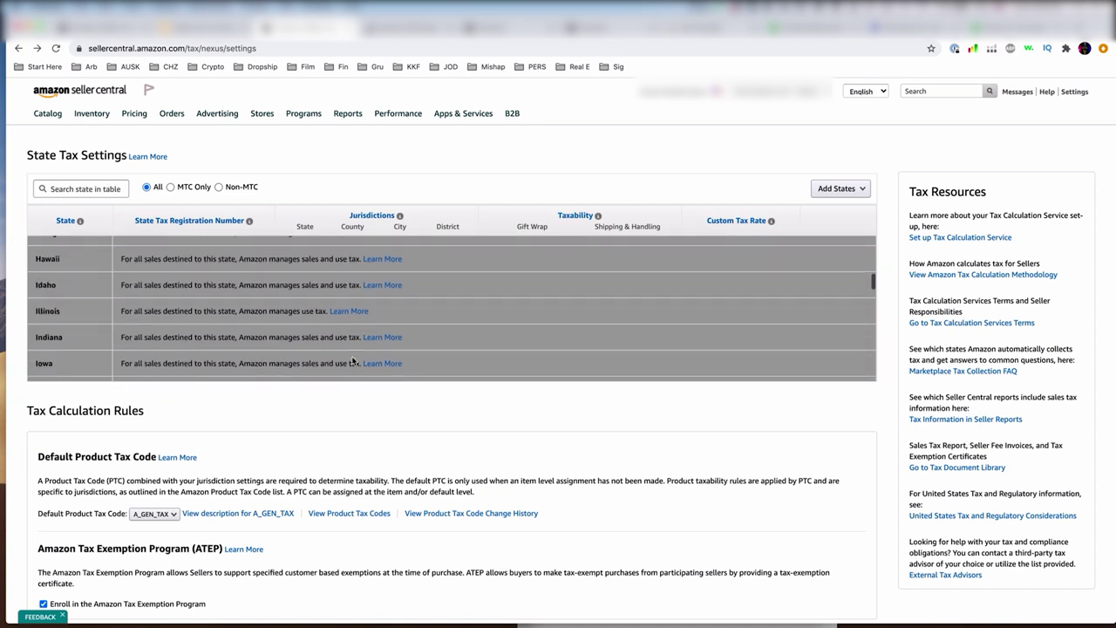
scroll(102, 296, up, 15)
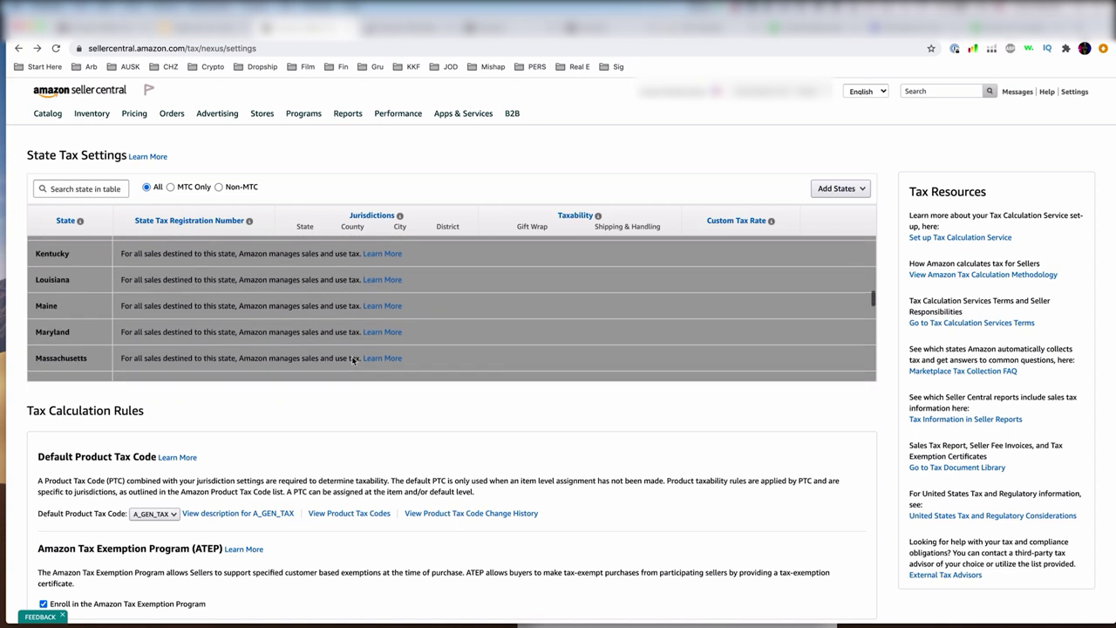
click(64, 188)
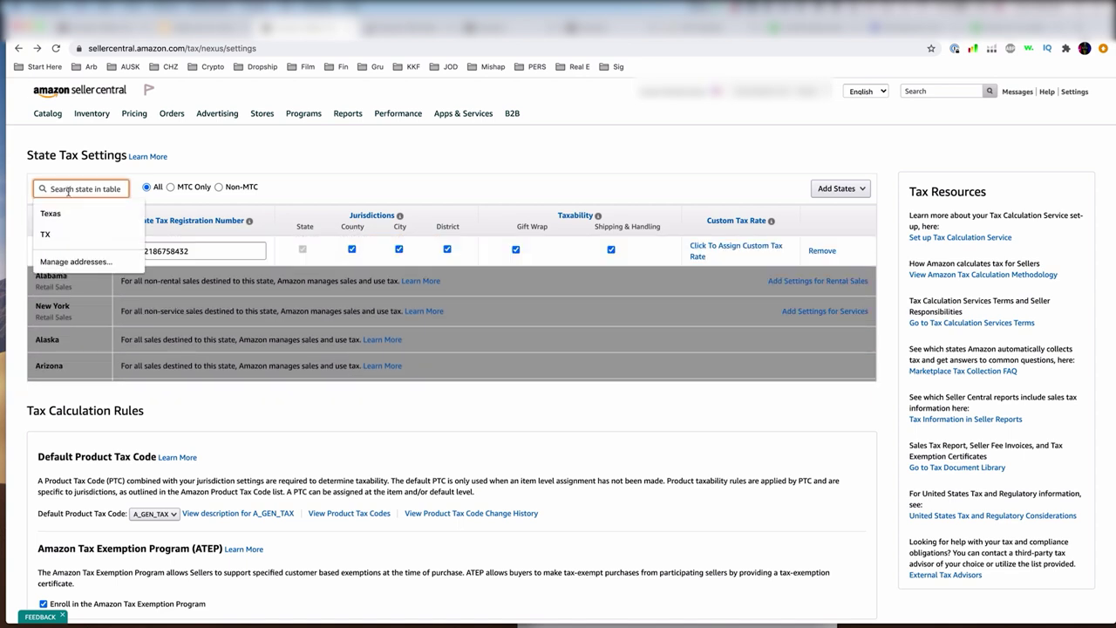
text(cali)
key(BackSpace)
key(BackSpace)
key(BackSpace)
key(BackSpace)
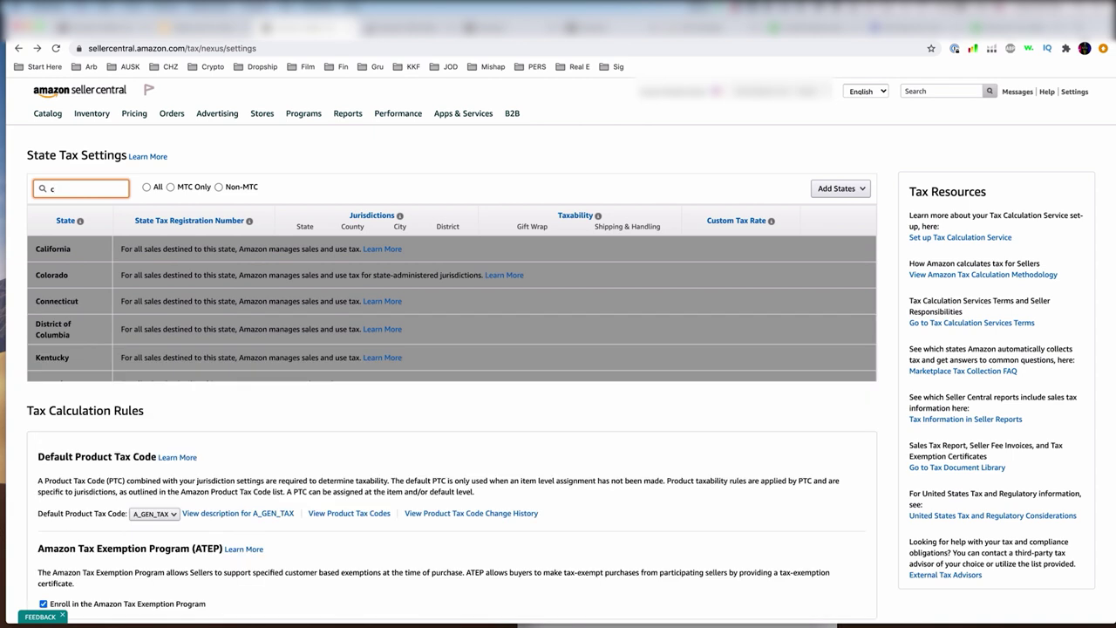
text(tex)
key(BackSpace)
key(BackSpace)
key(BackSpace)
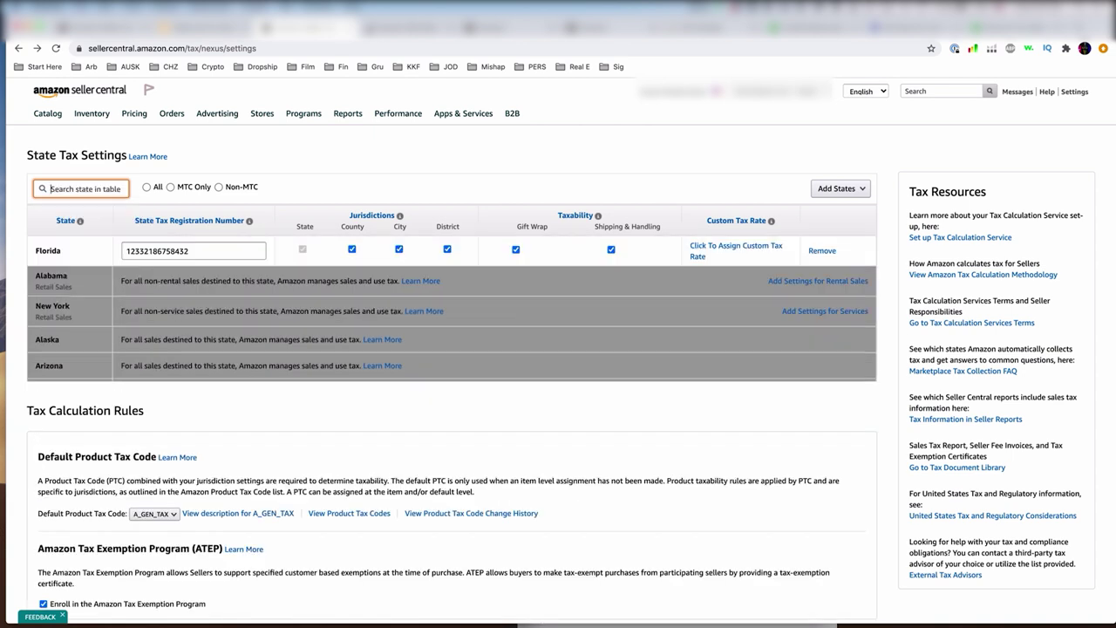
text(kans)
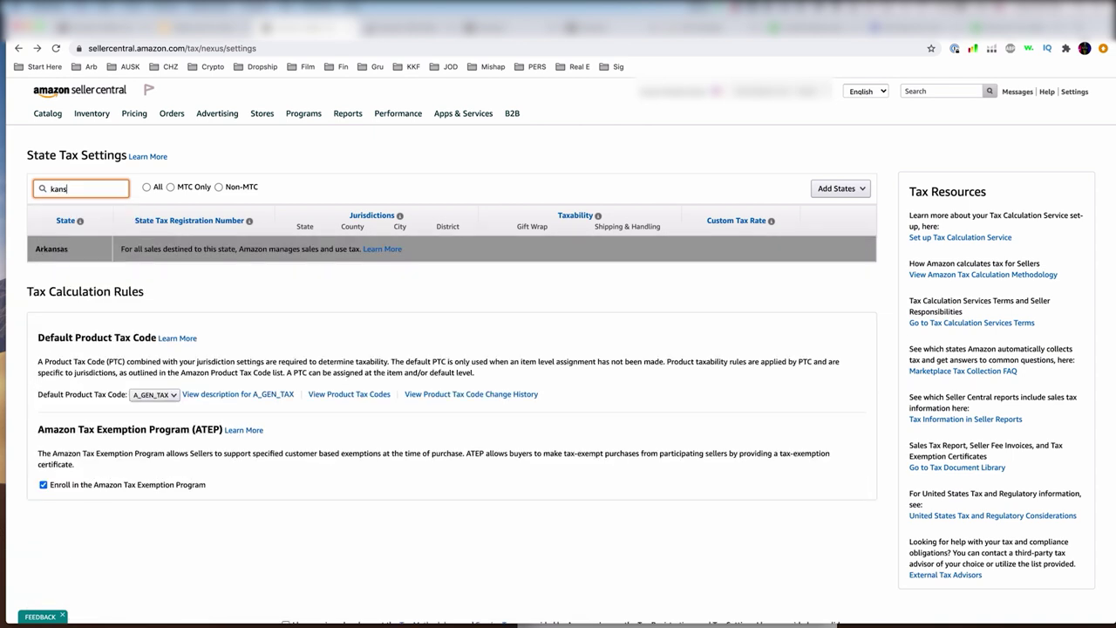
key(BackSpace)
key(BackSpace)
key(BackSpace)
key(BackSpace)
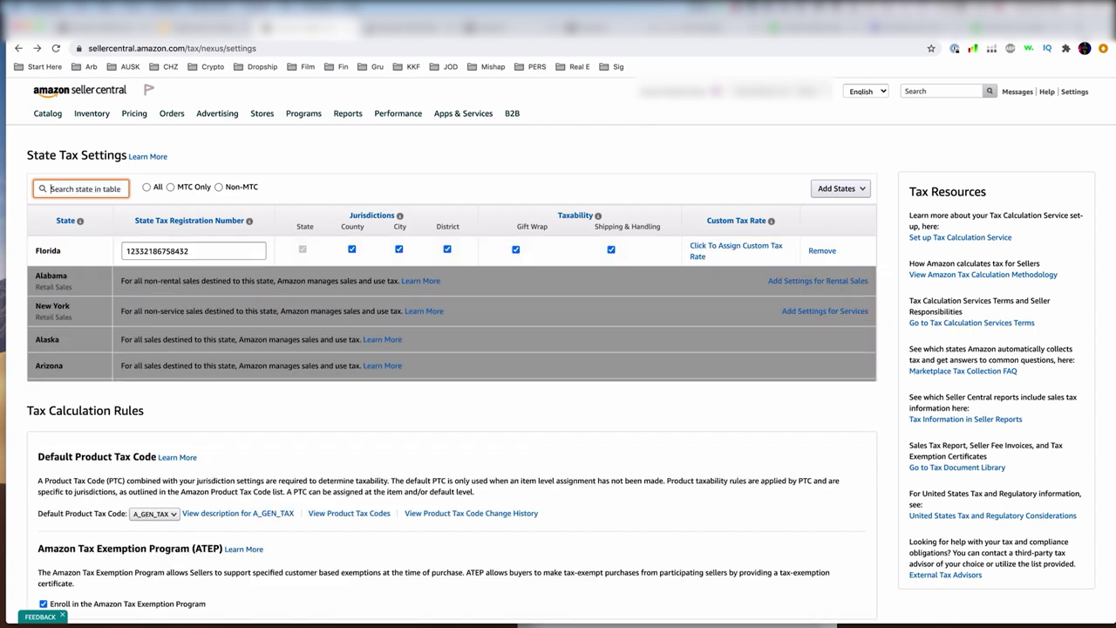
click(431, 431)
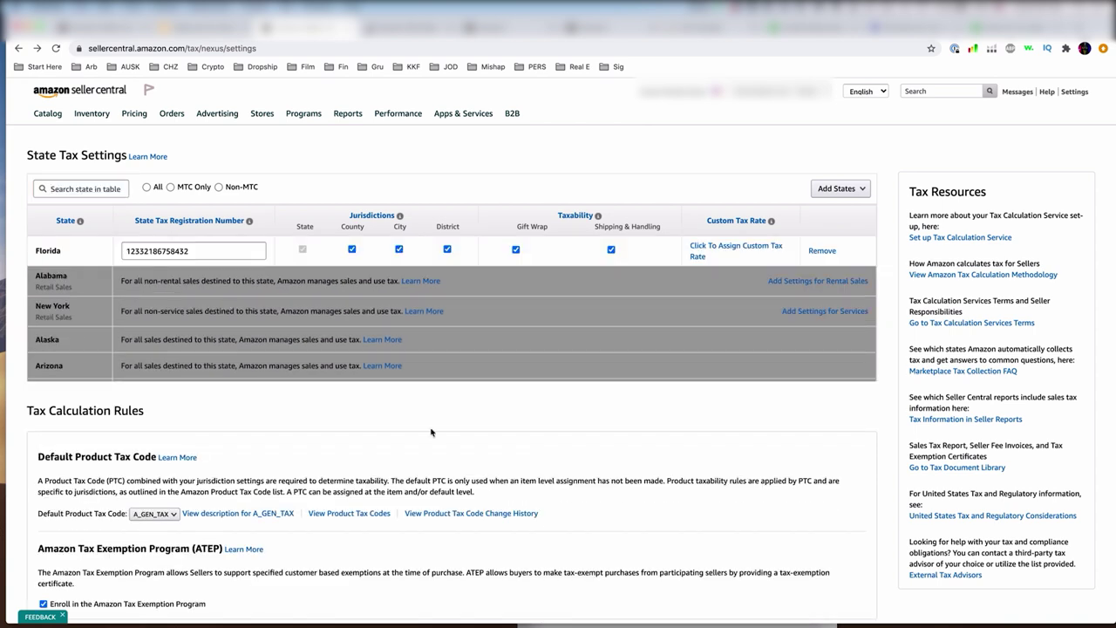